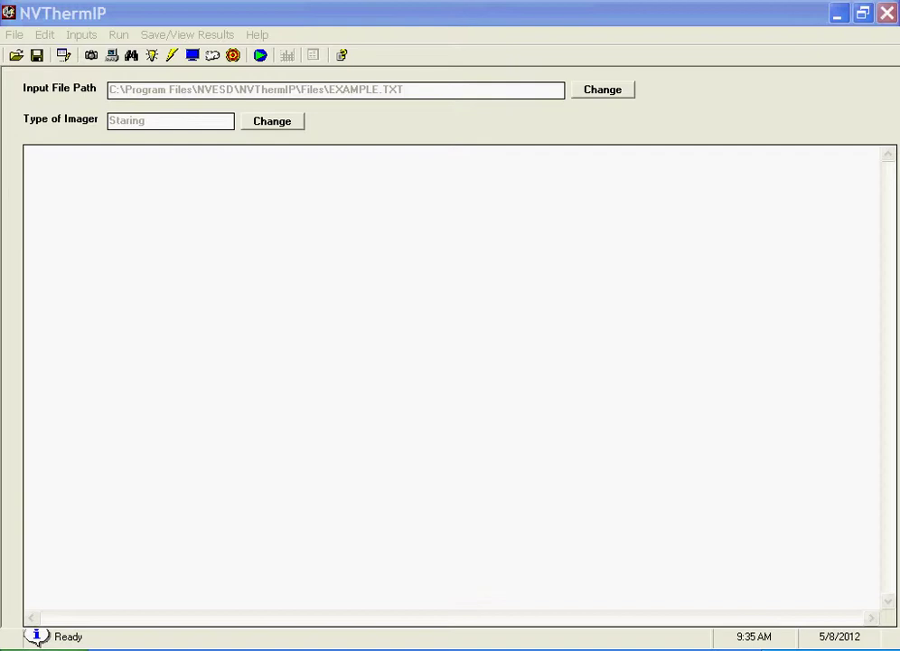
Open the input file Sensor2.txt from the Files folder
{"action": "left_click", "coordinate": [14, 35]}
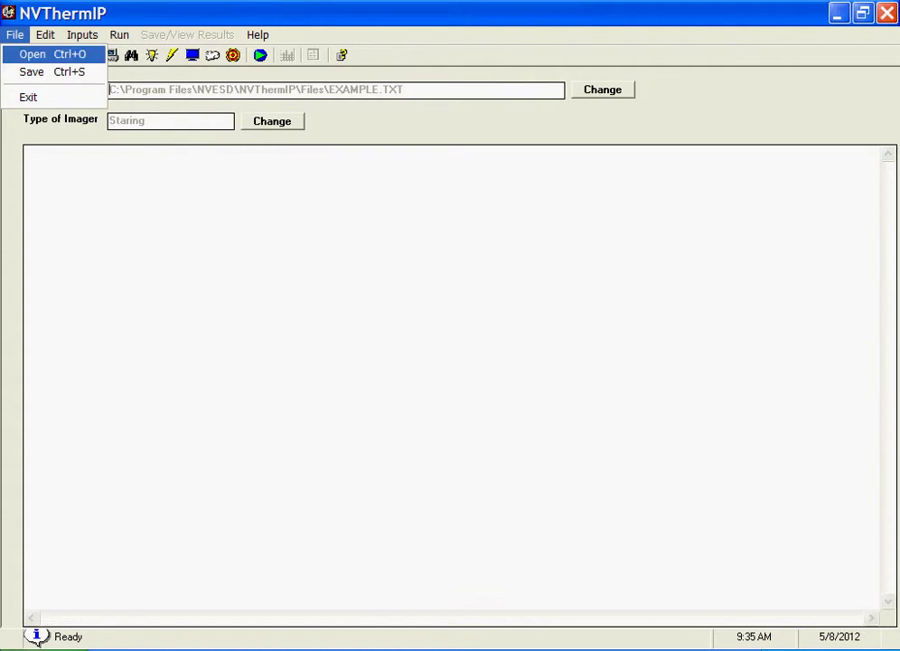
{"action": "left_click", "coordinate": [53, 54]}
{"action": "left_click", "coordinate": [137, 211]}
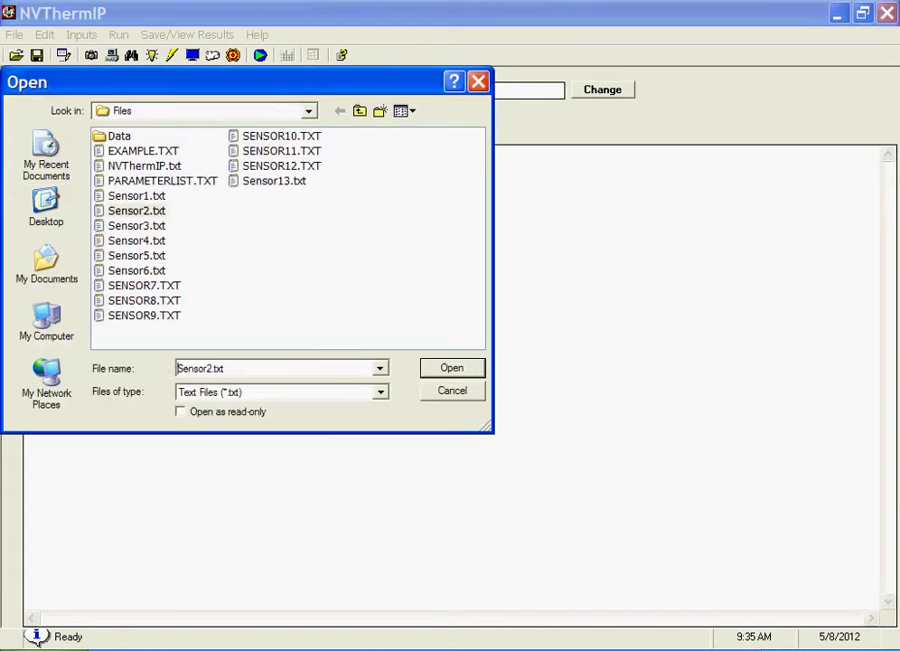
{"action": "left_click", "coordinate": [137, 210]}
{"action": "key", "text": "Return"}
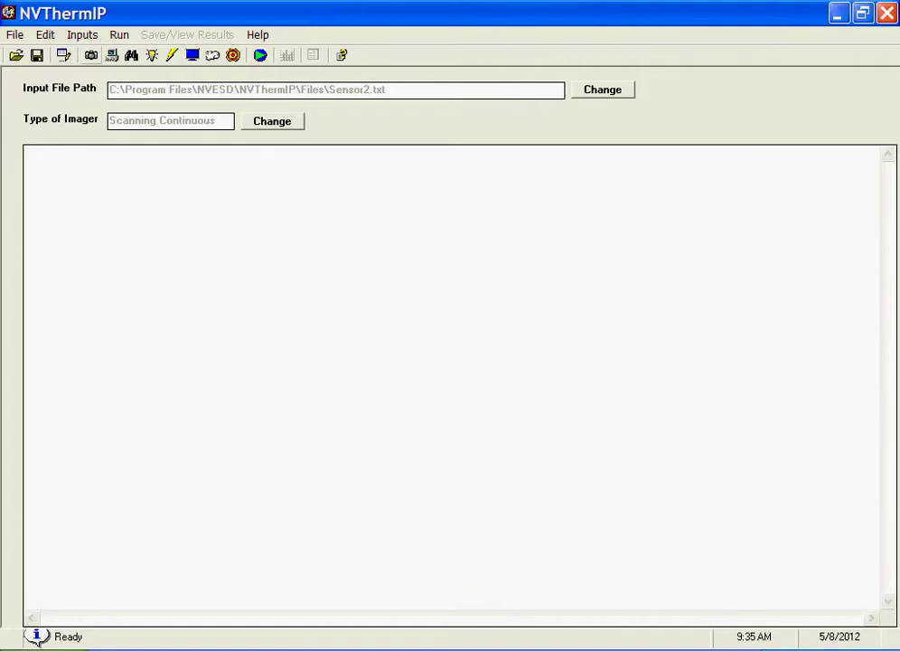
In the Atmosphere inputs, set the atmospheric transmission to ModTran with the Rural - 23 km Visibility aerosol model
{"action": "left_click", "coordinate": [81, 34]}
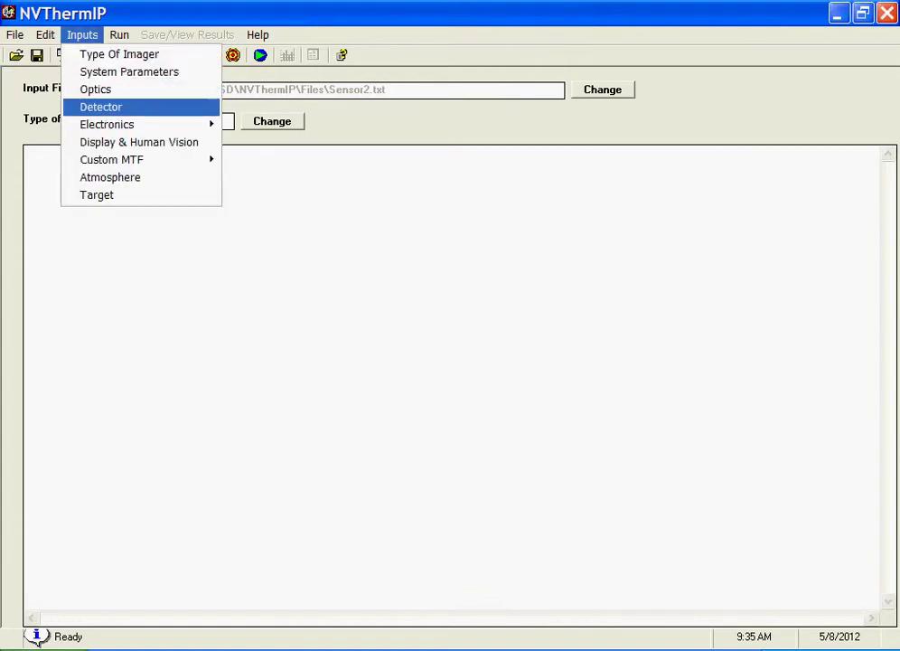
{"action": "key", "text": "Down"}
{"action": "key", "text": "Down"}
{"action": "key", "text": "Return"}
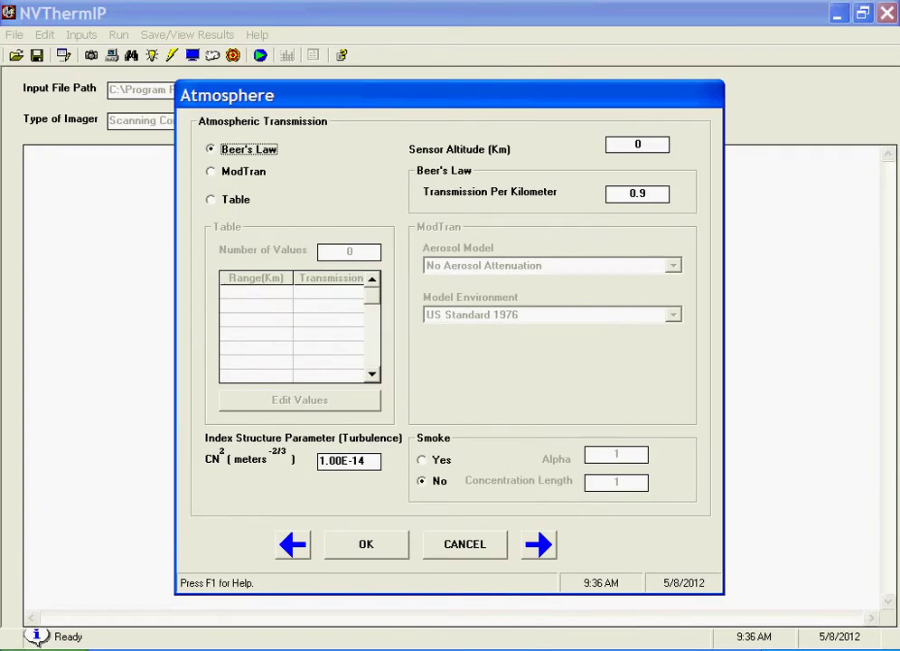
{"action": "left_click", "coordinate": [211, 198]}
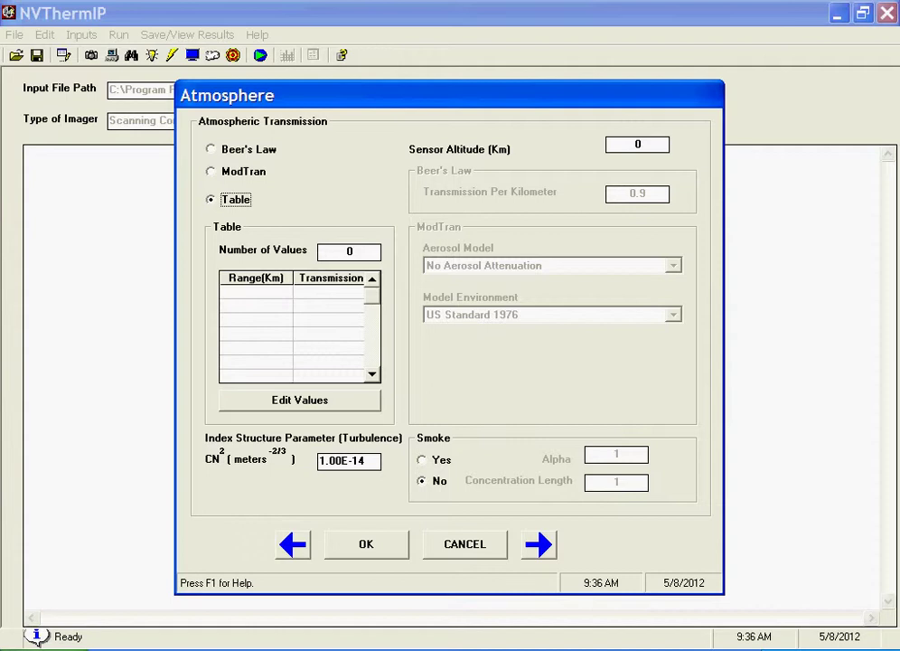
{"action": "left_click", "coordinate": [210, 171]}
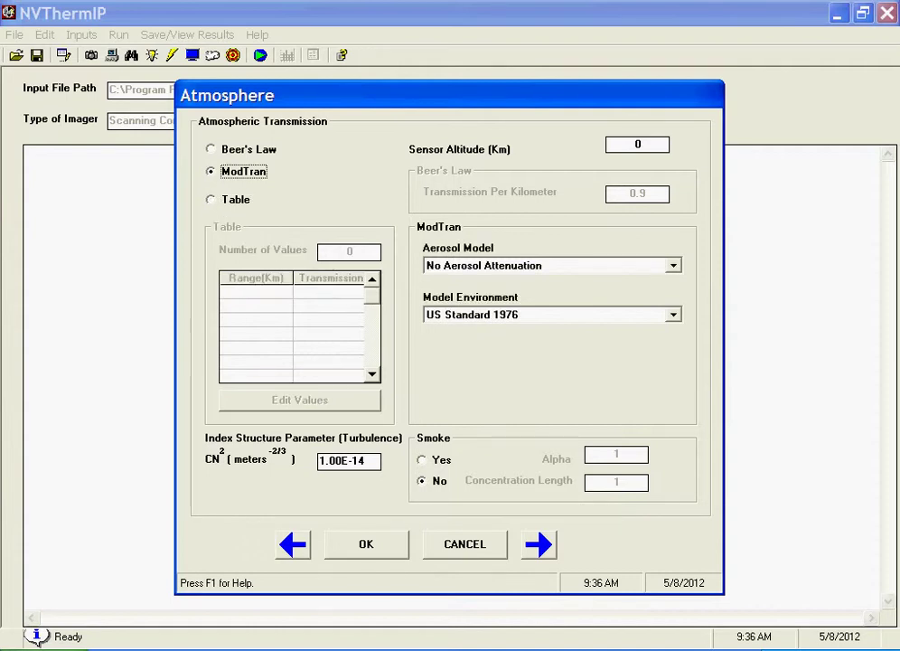
{"action": "left_click", "coordinate": [672, 265]}
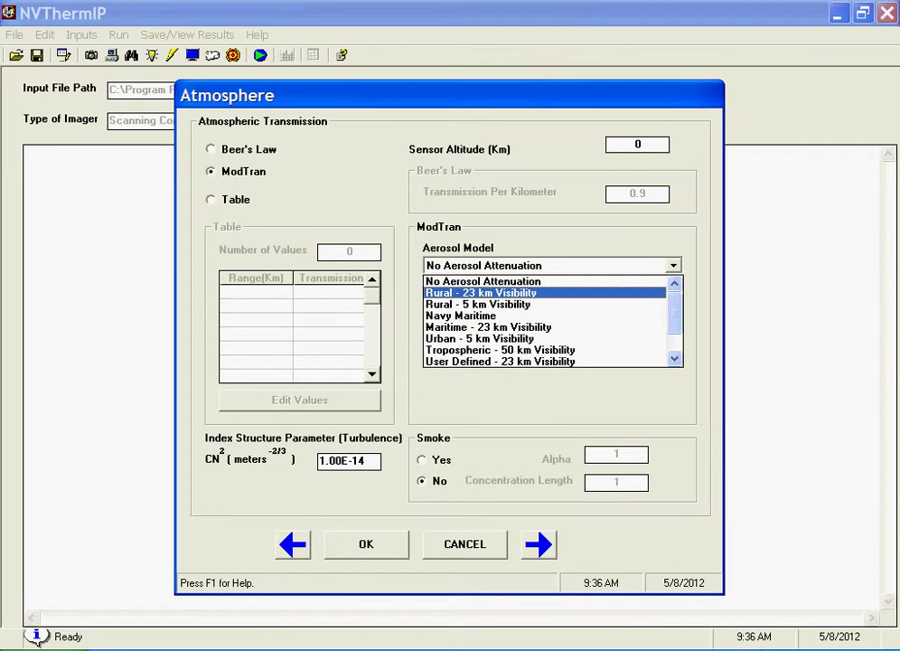
{"action": "key", "text": "Return"}
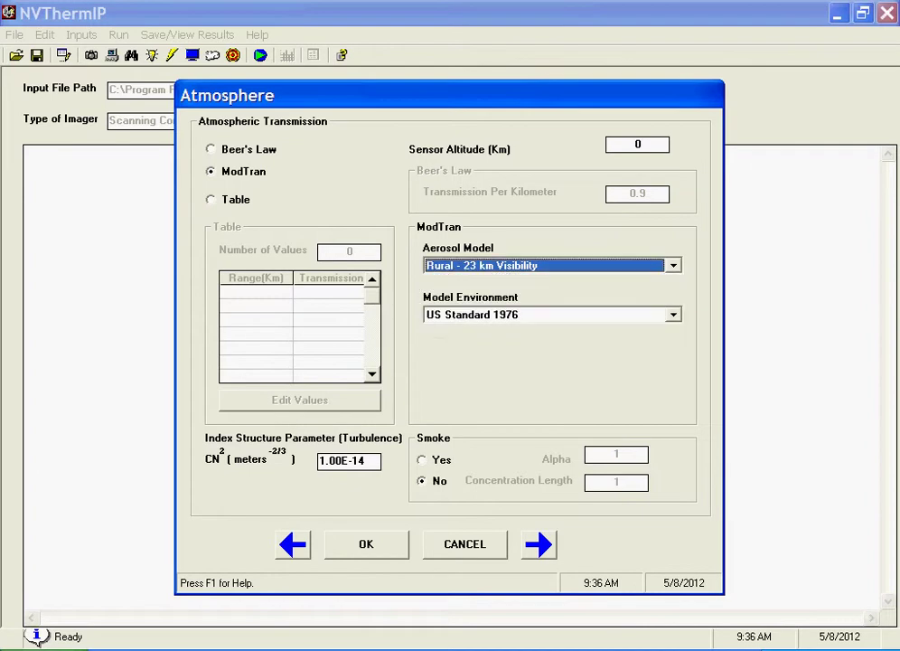
Set the ModTran model environment to Mid Latitude Summer (45 N Latitude, July) and accept the Atmosphere inputs
{"action": "key", "text": "Tab"}
{"action": "key", "text": "alt+Down"}
{"action": "key", "text": "Up"}
{"action": "key", "text": "Up"}
{"action": "key", "text": "Up"}
{"action": "key", "text": "Up"}
{"action": "key", "text": "Return"}
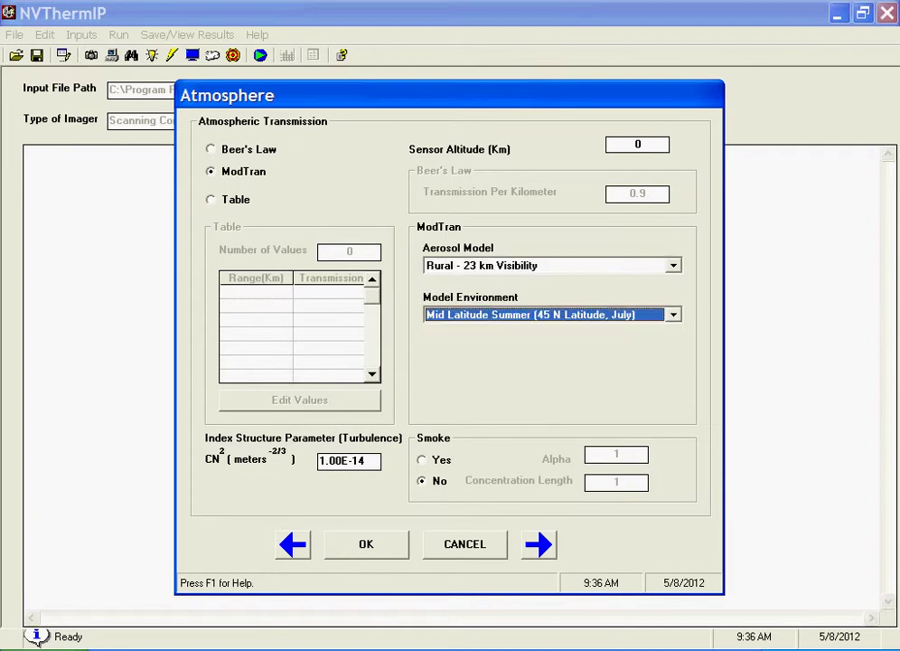
{"action": "key", "text": "Return"}
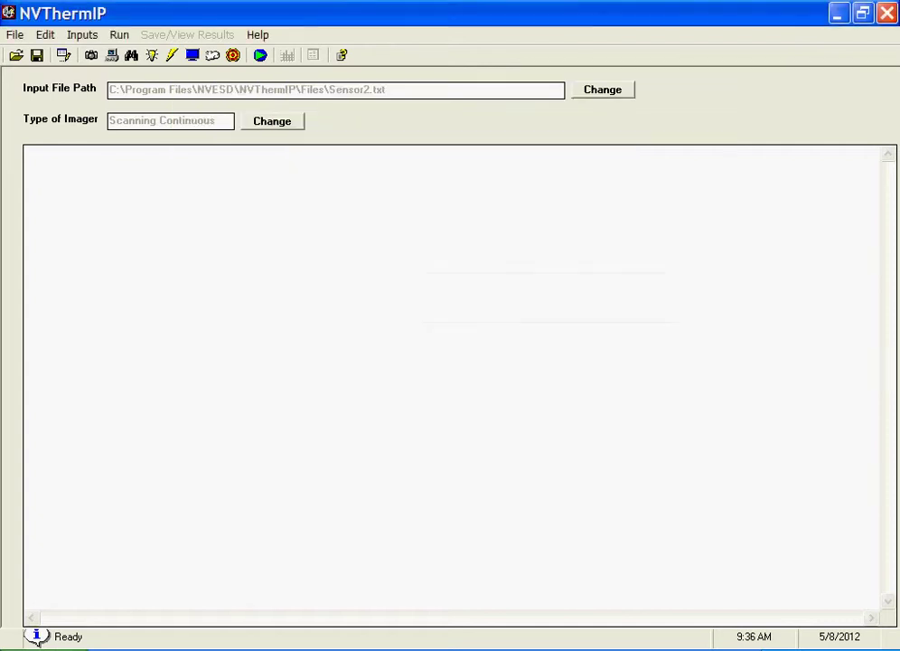
Run the sensor model with PcNvMod in Express mode and close its window once the calculation is done
{"action": "left_click", "coordinate": [260, 55]}
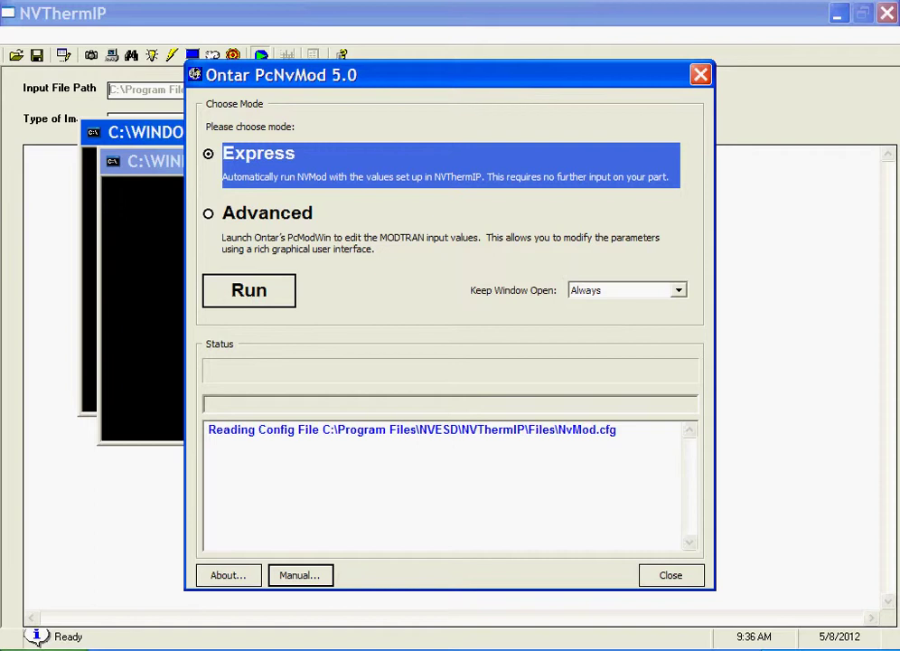
{"action": "key", "text": "Return"}
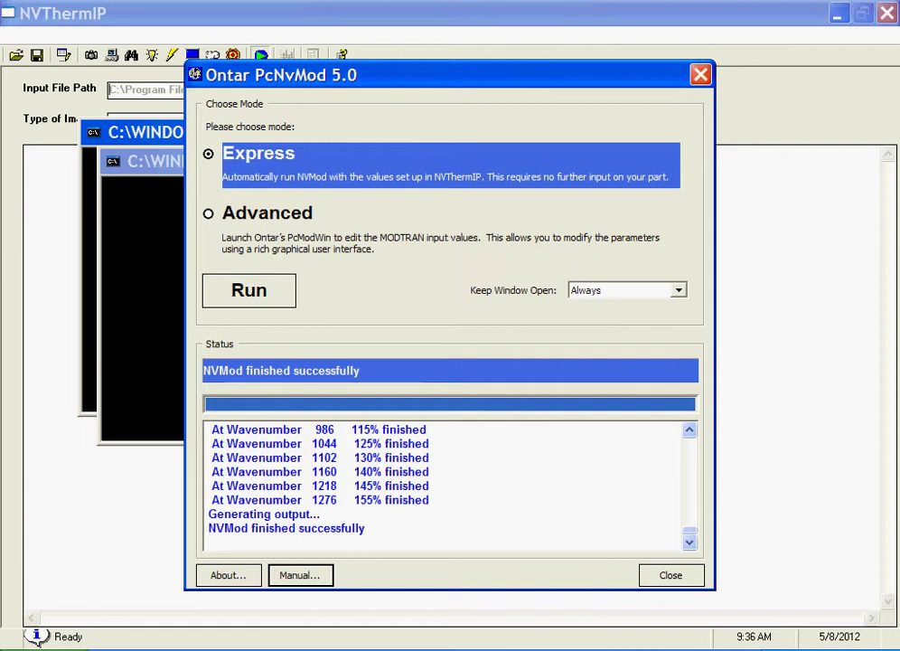
{"action": "key", "text": "alt+F4"}
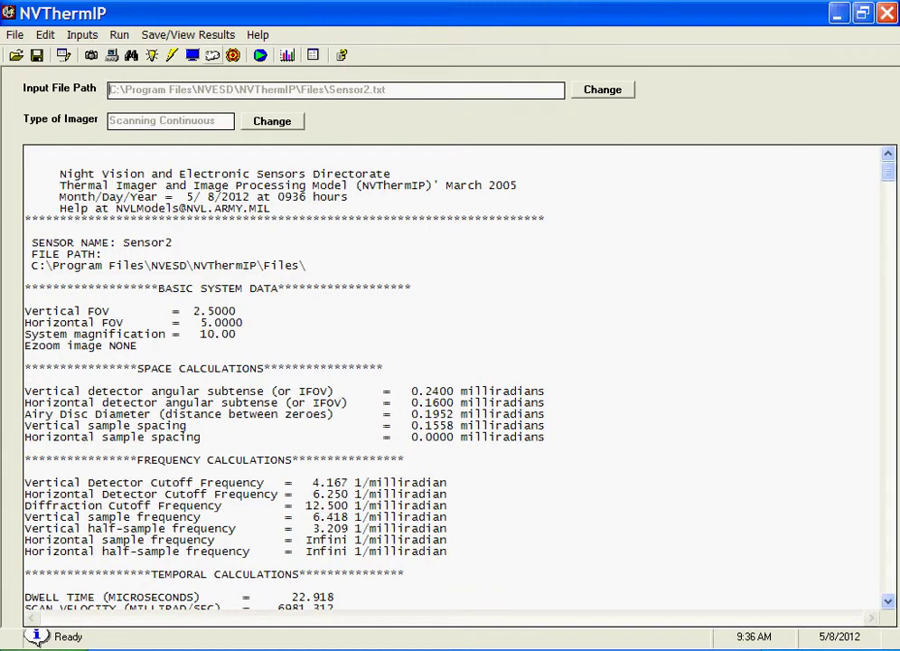
View the most recent output file in Notepad and close it
{"action": "left_click", "coordinate": [188, 34]}
{"action": "mouse_move", "coordinate": [204, 55]}
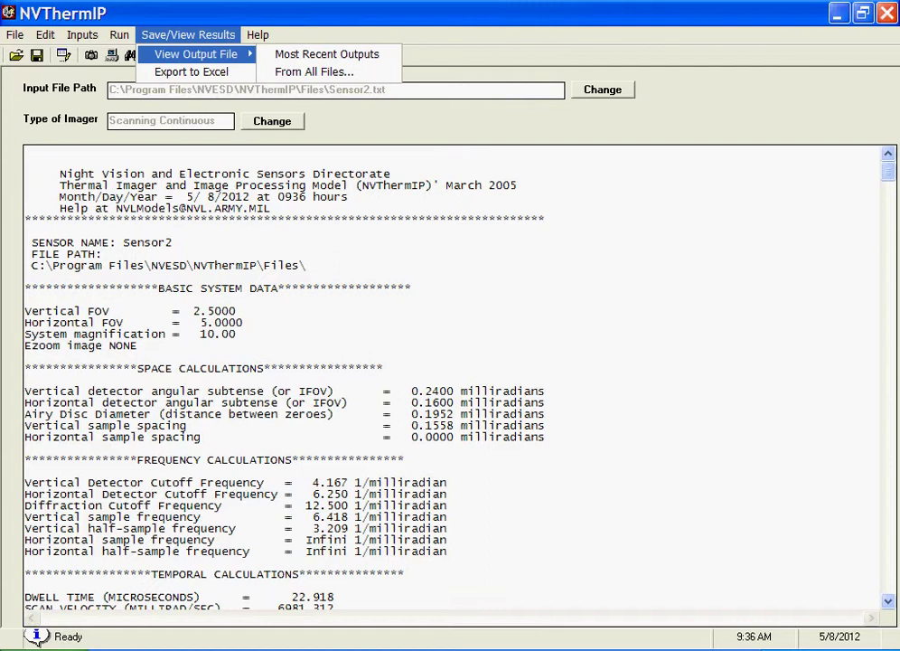
{"action": "left_click", "coordinate": [326, 55]}
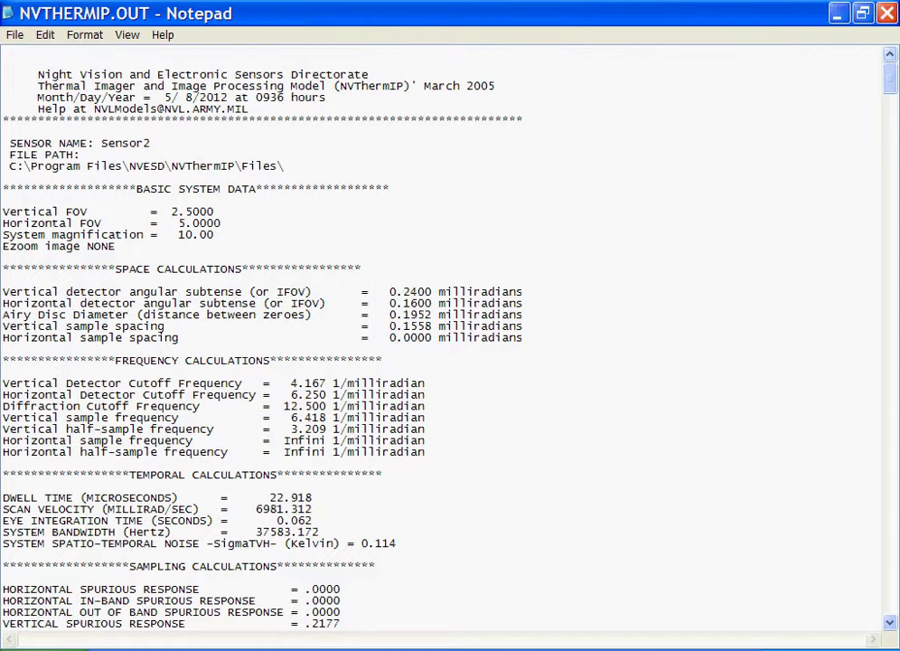
{"action": "left_click", "coordinate": [886, 13]}
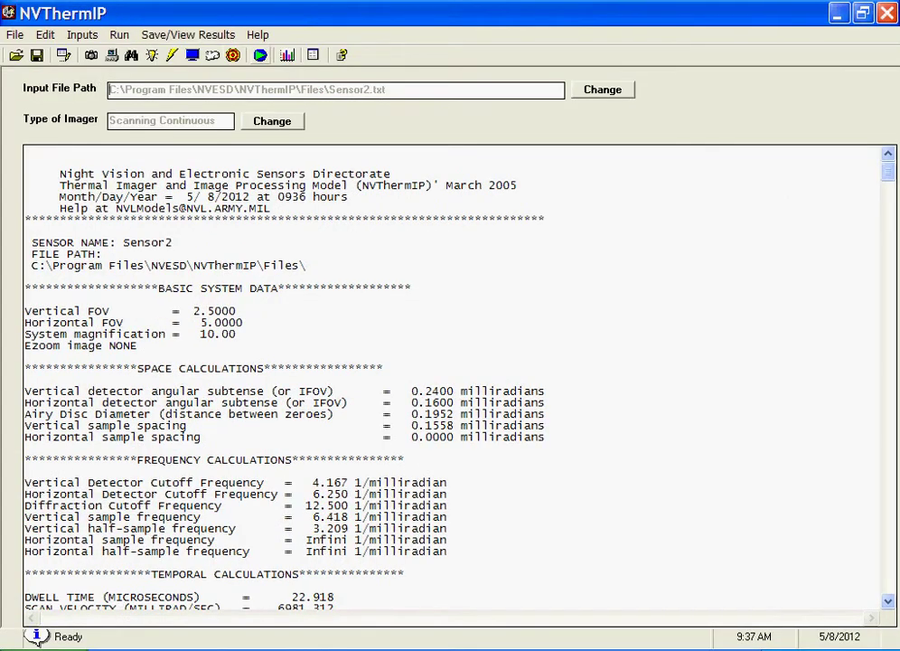
Start another run of the sensor model in Advanced mode and run the MODTRAN model in PcNvMod
{"action": "left_click", "coordinate": [260, 55]}
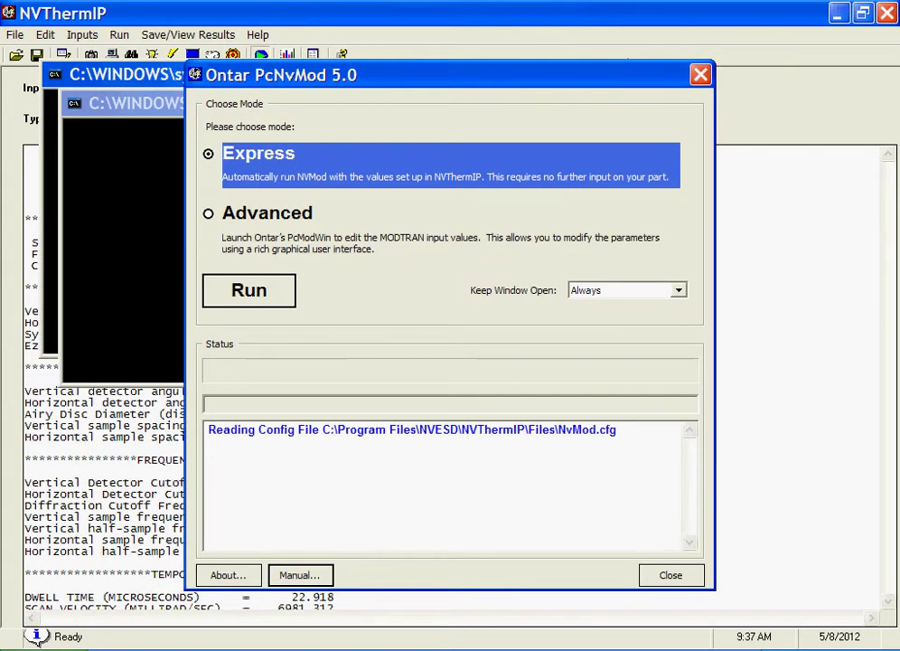
{"action": "left_click", "coordinate": [208, 213]}
{"action": "left_click", "coordinate": [249, 290]}
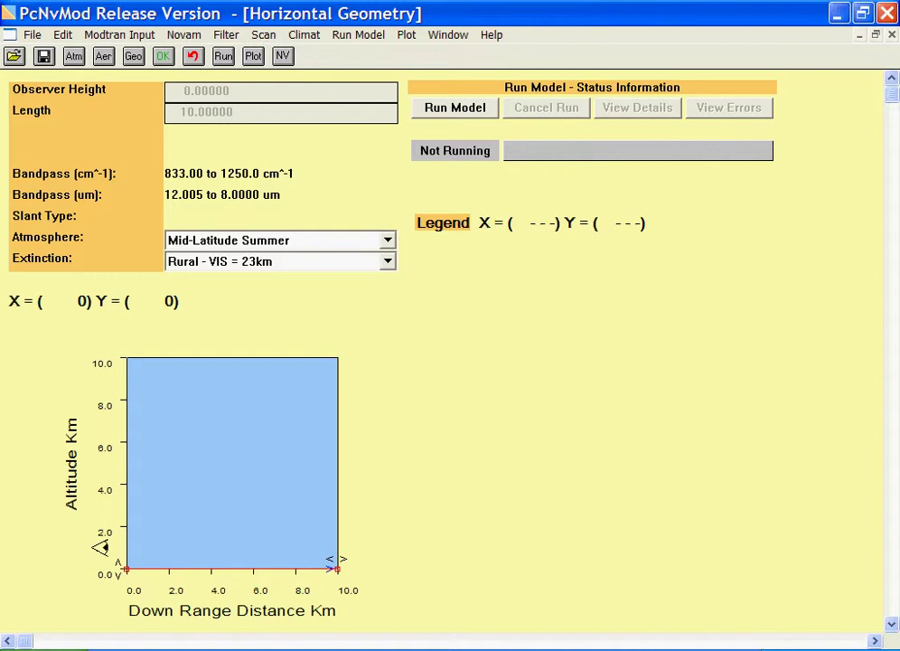
{"action": "left_click", "coordinate": [120, 35]}
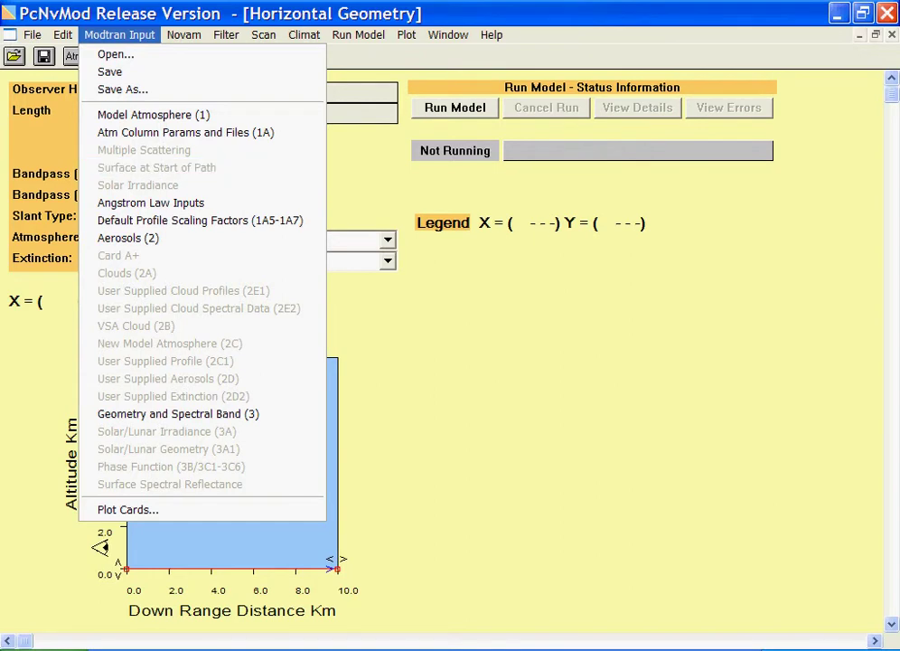
{"action": "key", "text": "Escape"}
{"action": "left_click", "coordinate": [454, 108]}
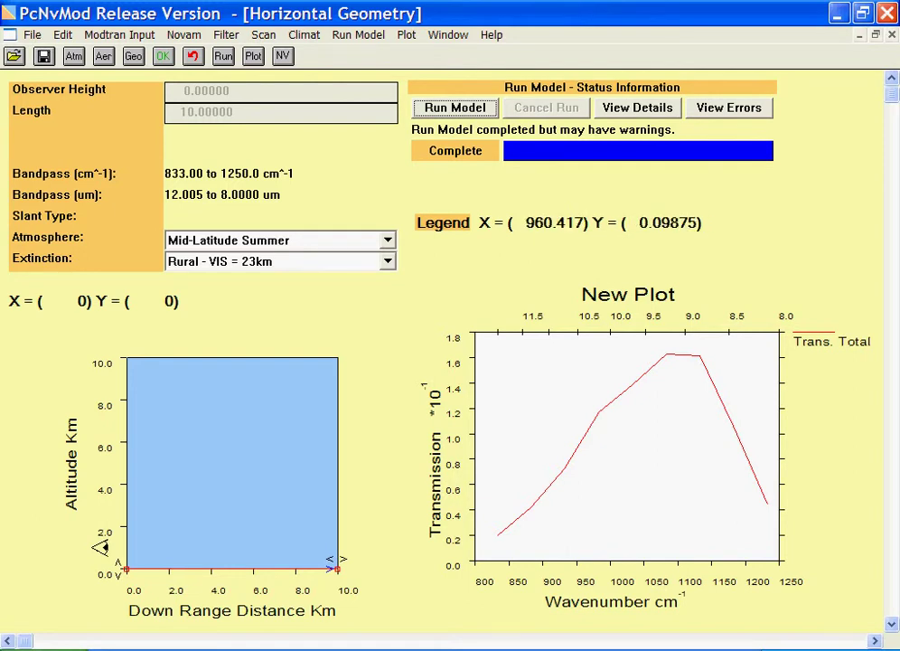
Open the MODOUT2 output file in Notepad to examine the transmission table, and close it
{"action": "left_click", "coordinate": [32, 34]}
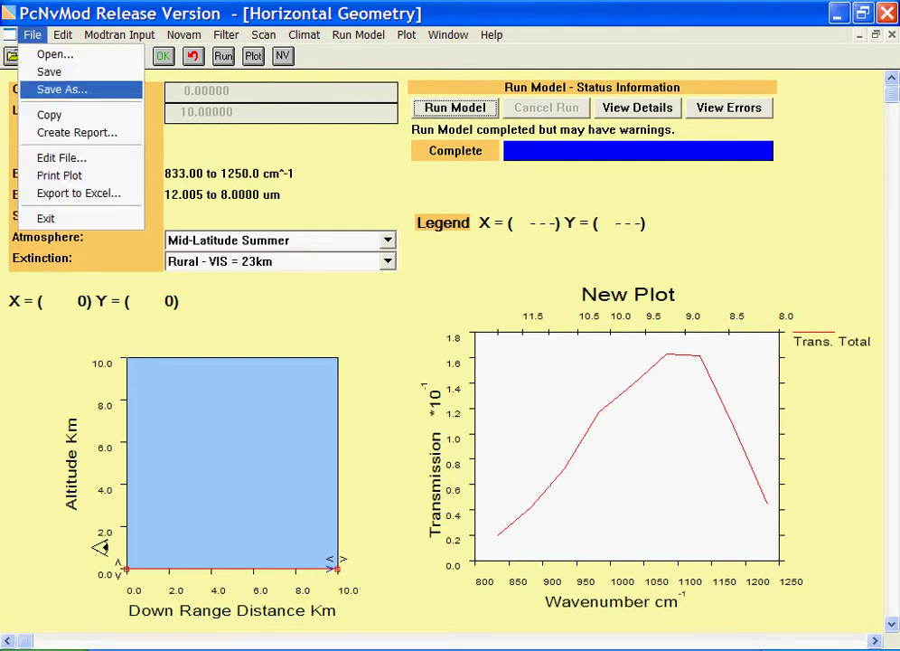
{"action": "key", "text": "Return"}
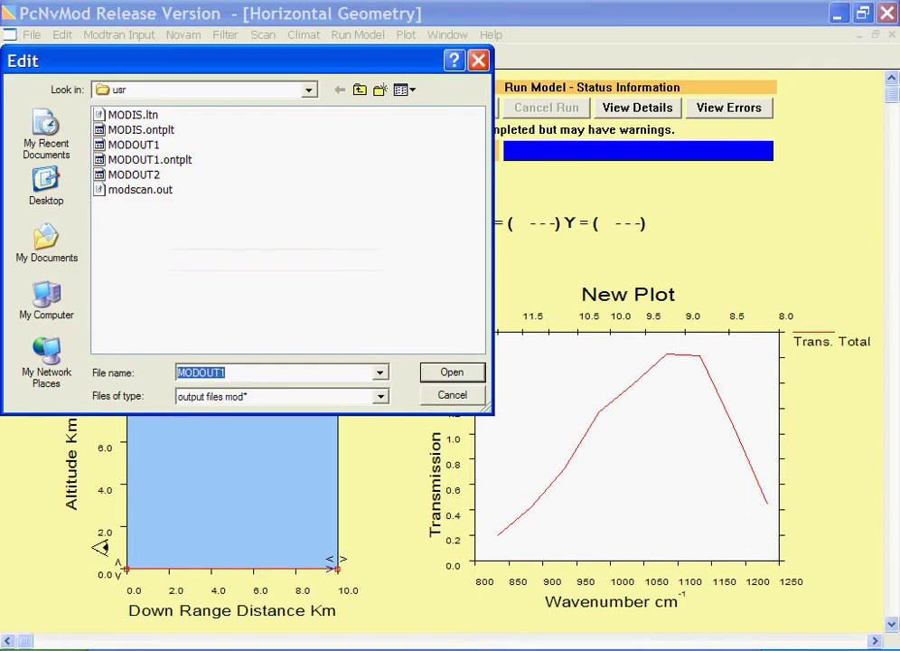
{"action": "left_click", "coordinate": [134, 174]}
{"action": "left_click", "coordinate": [451, 372]}
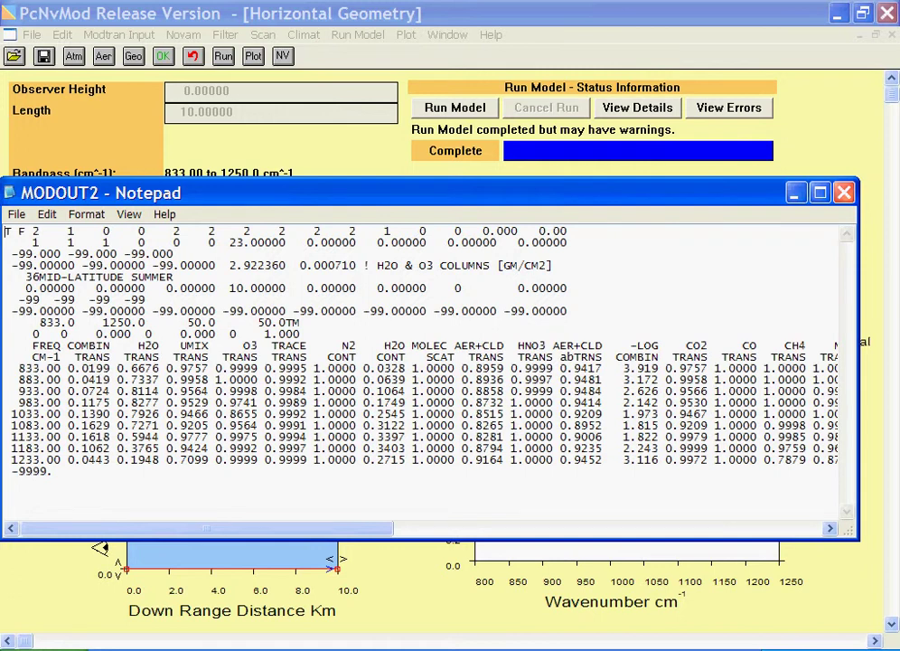
{"action": "left_click", "coordinate": [649, 143]}
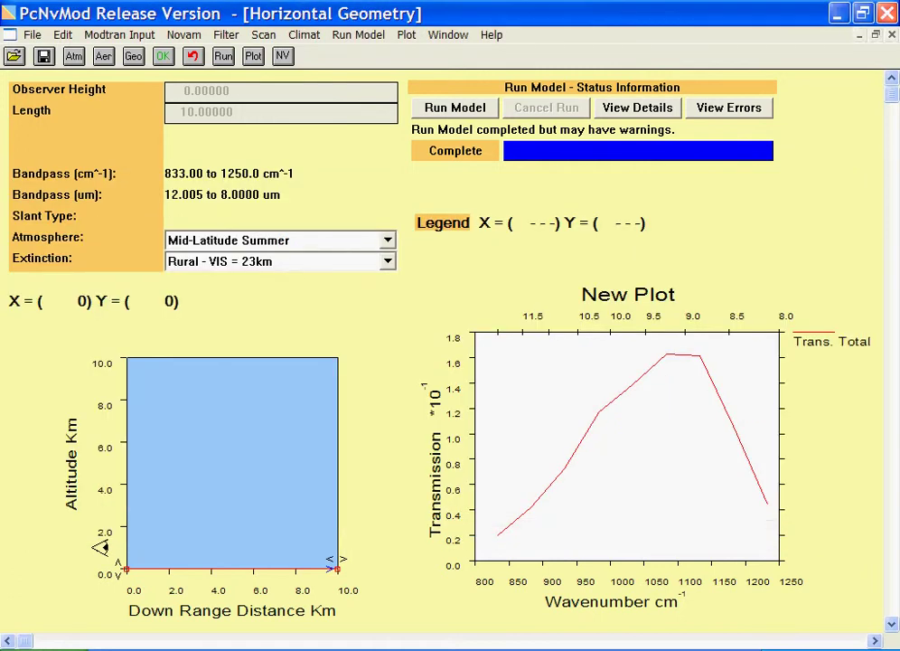
Exit PcNvMod and its mode window to finish the Advanced run and return to NVThermIP
{"action": "key", "text": "alt+F4"}
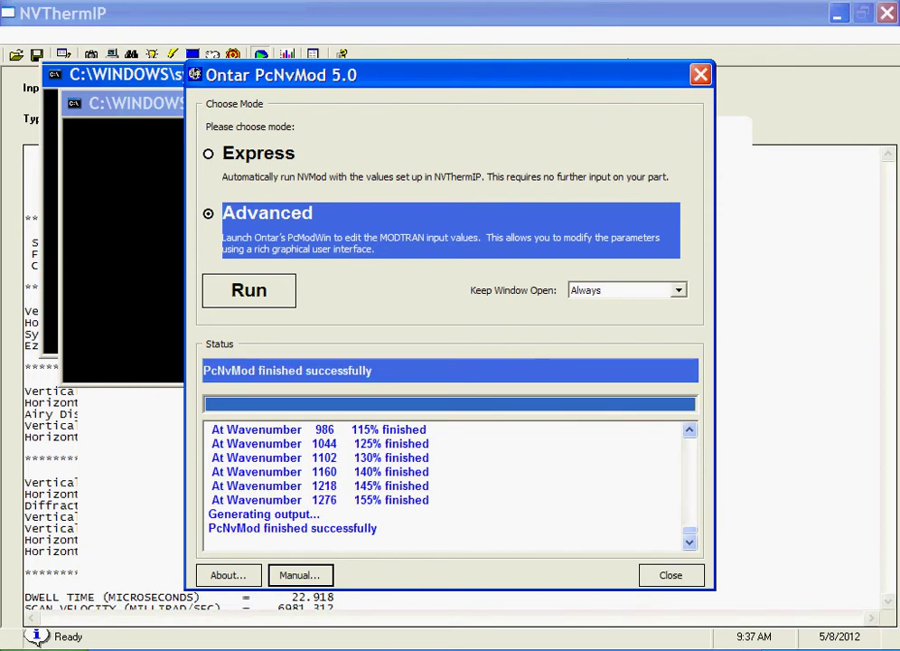
{"action": "key", "text": "alt+F4"}
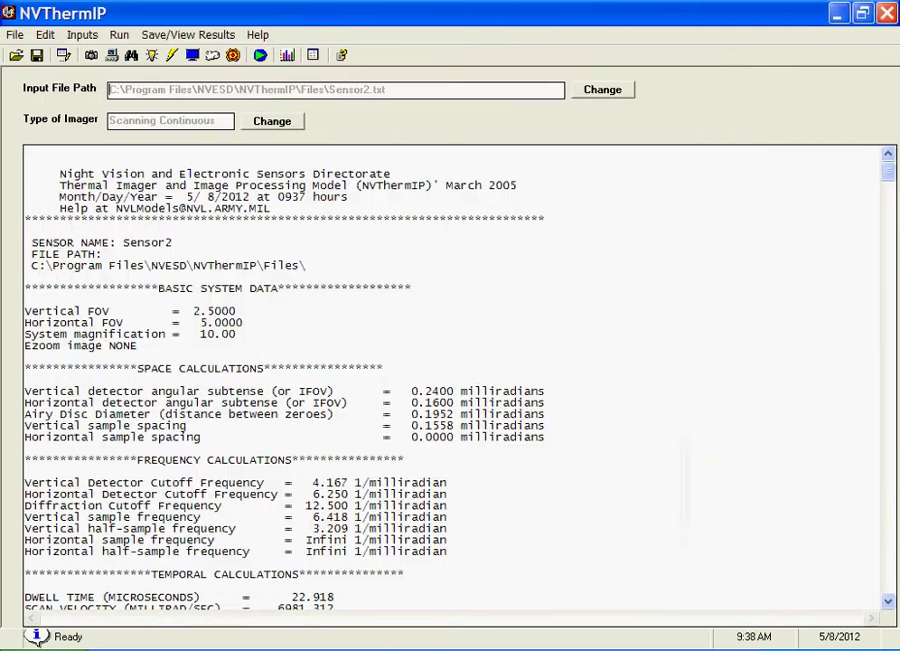
Export the Sensor2 run results to Excel
{"action": "key", "text": "alt"}
{"action": "key", "text": "Right"}
{"action": "key", "text": "Right"}
{"action": "key", "text": "Right"}
{"action": "key", "text": "Right"}
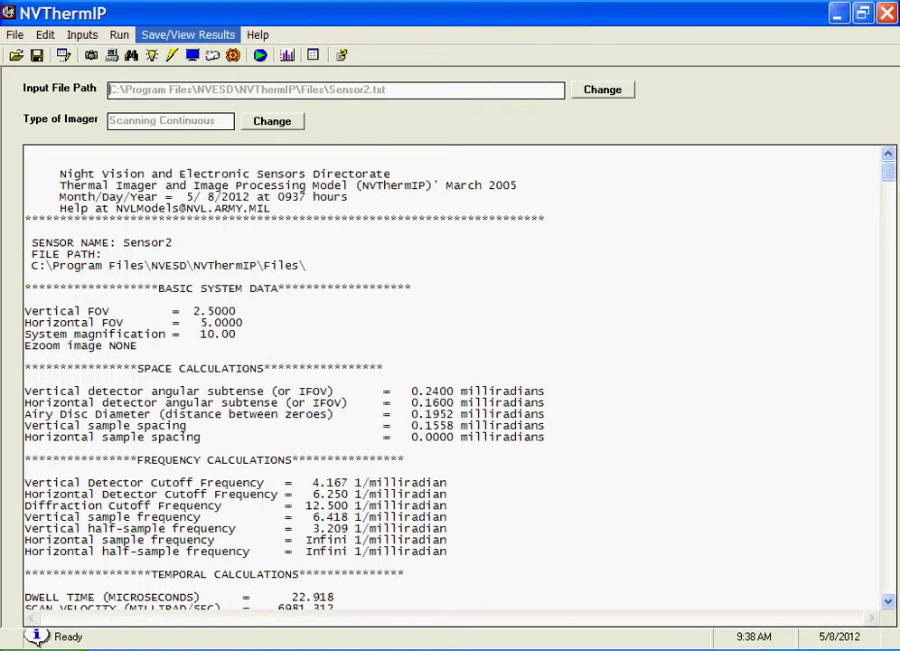
{"action": "key", "text": "Down"}
{"action": "key", "text": "Right"}
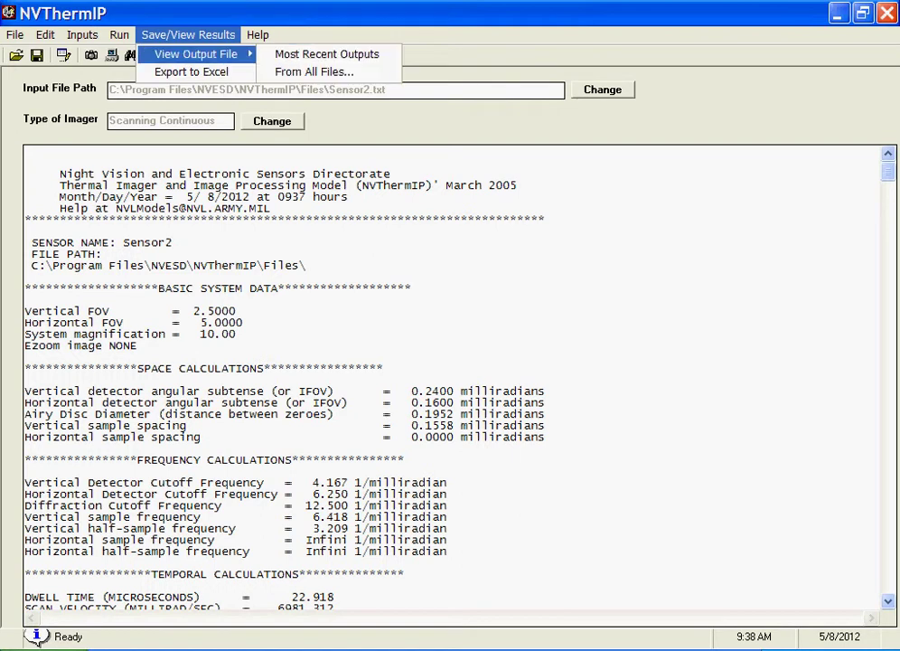
{"action": "key", "text": "Down"}
{"action": "key", "text": "Up"}
{"action": "key", "text": "Left"}
{"action": "key", "text": "Down"}
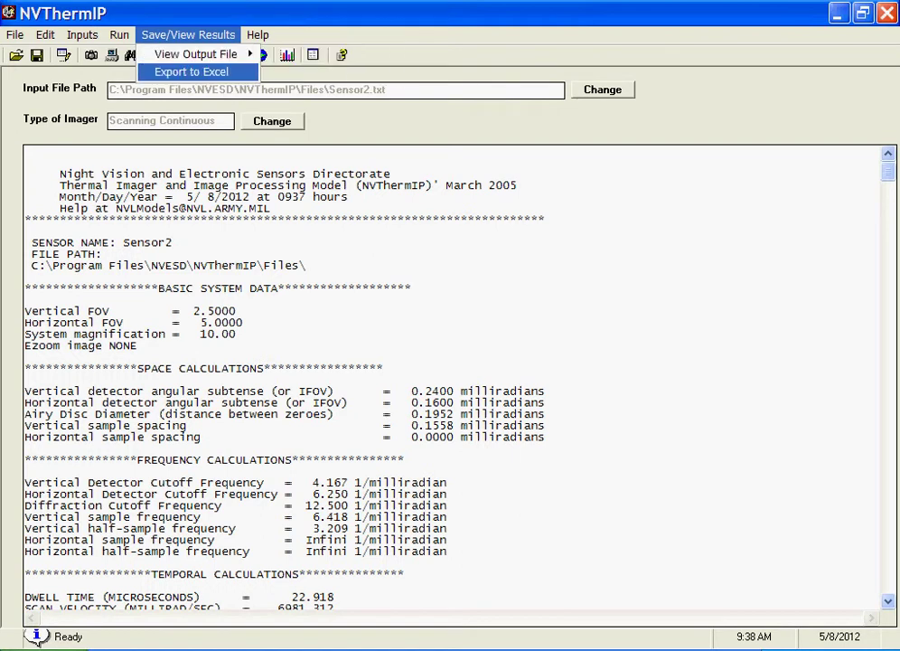
{"action": "key", "text": "Return"}
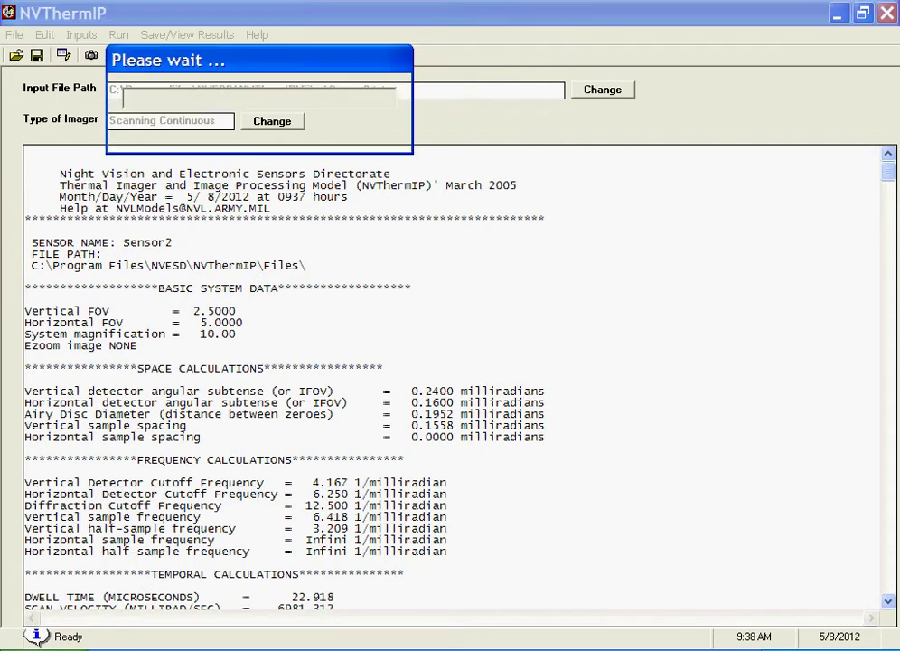